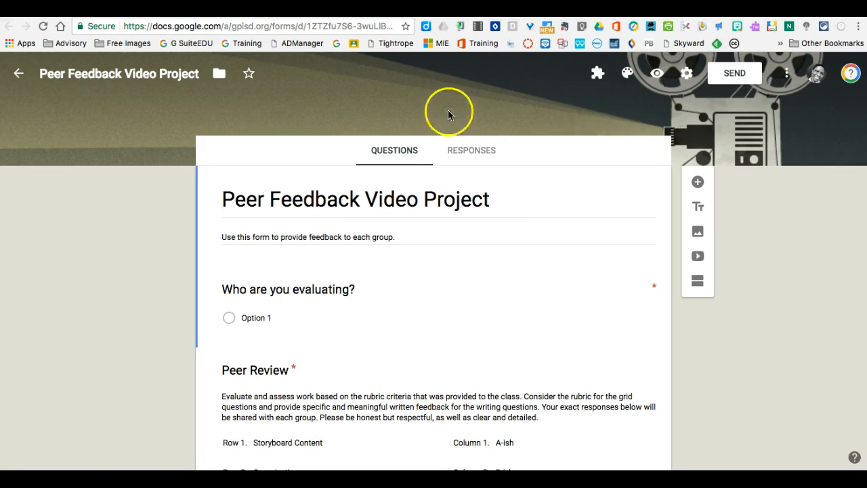
- Find docAppender in the Google Forms add-ons catalogue and start installing it
click(787, 74)
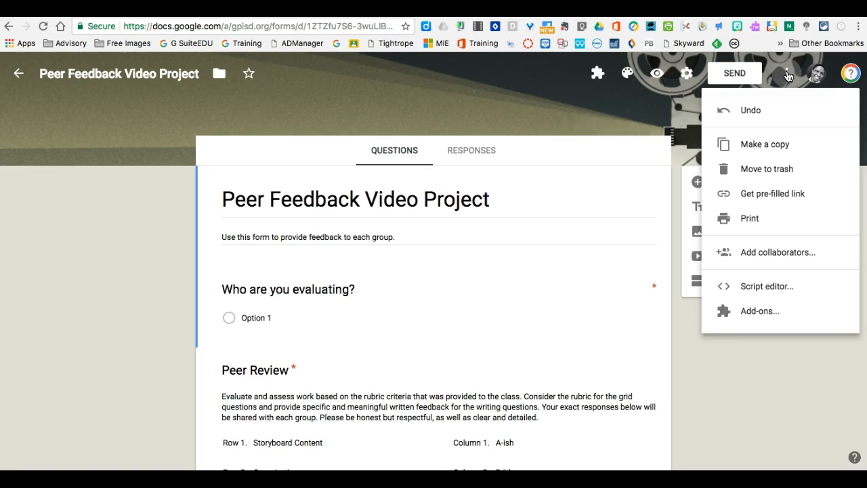
click(759, 311)
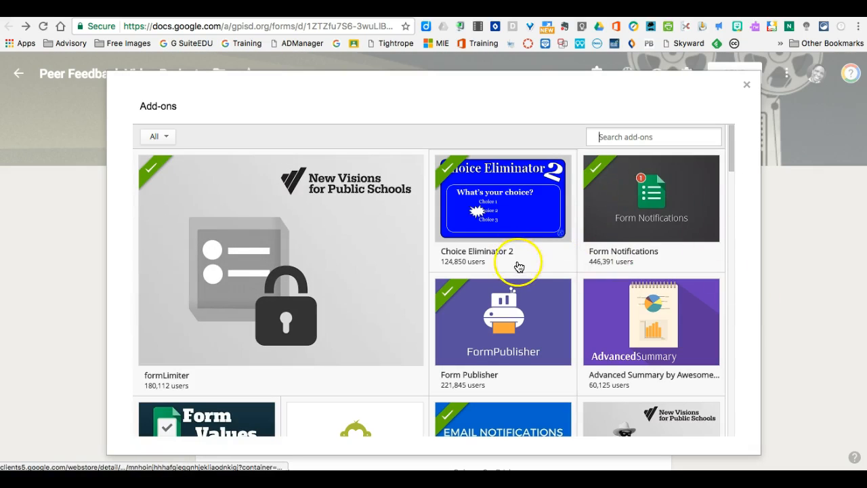
mouse_move(519, 265)
scroll(519, 266, down, 4)
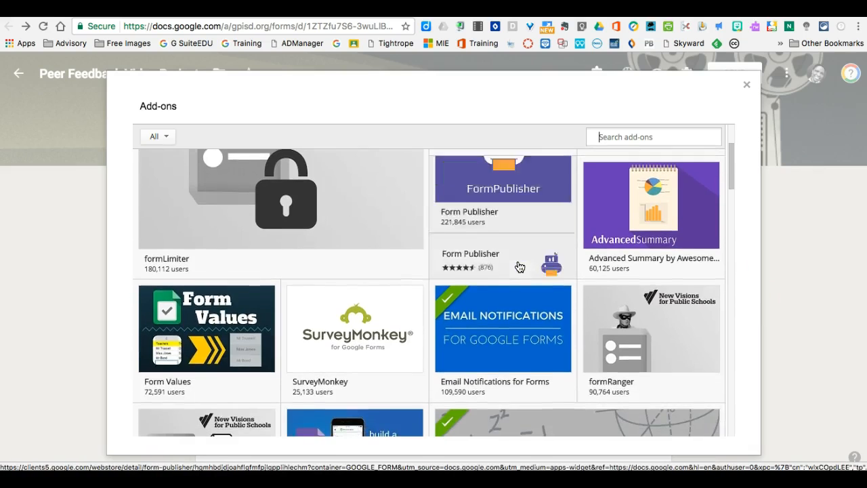
scroll(519, 265, down, 2)
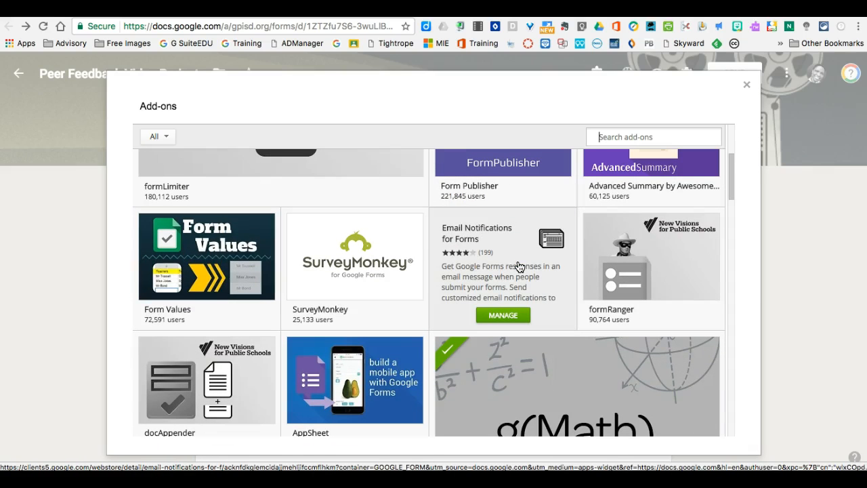
mouse_move(169, 362)
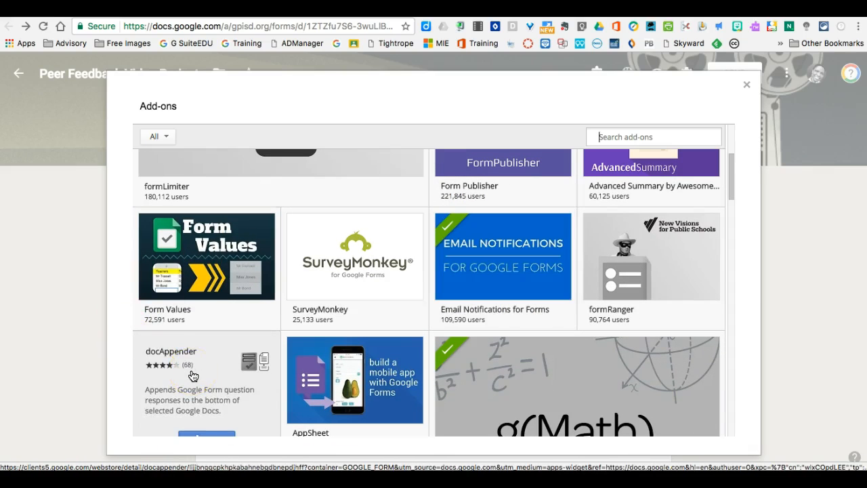
scroll(193, 376, down, 1)
click(209, 406)
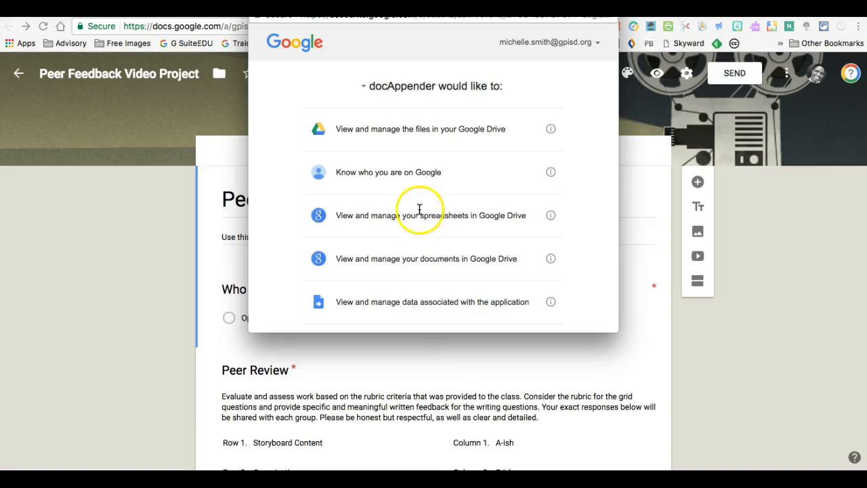
- Allow docAppender the requested Google account permissions and dismiss its introductory setup note
scroll(451, 224, down, 5)
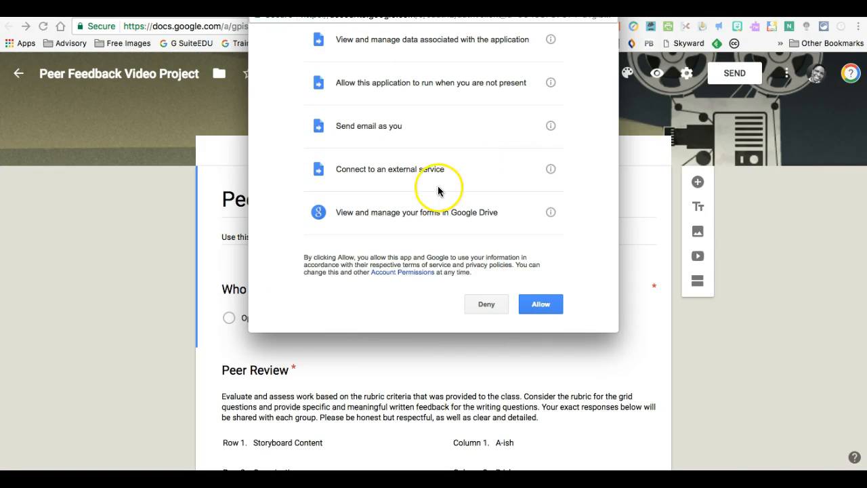
click(541, 307)
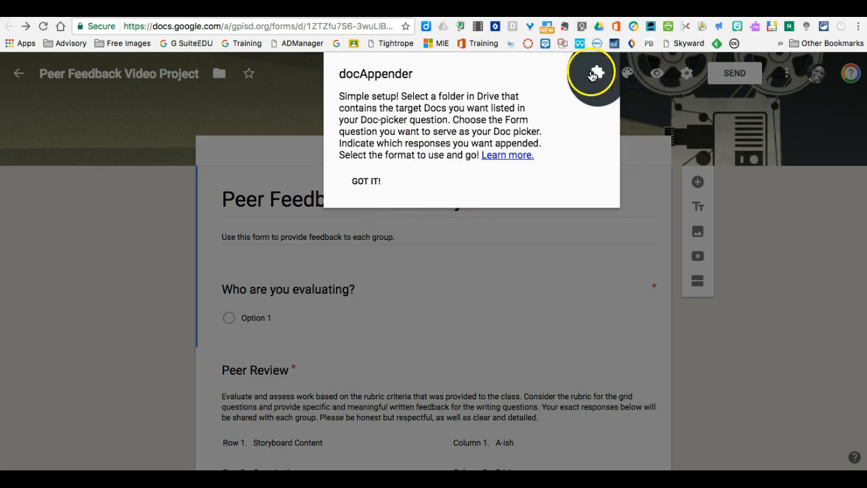
click(366, 181)
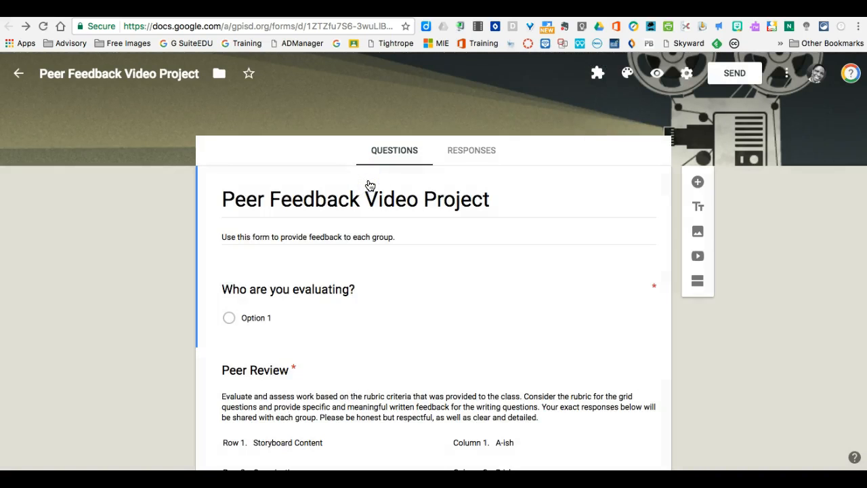
- Open the docAppender sidebar in the Peer Feedback Video Project form
click(597, 74)
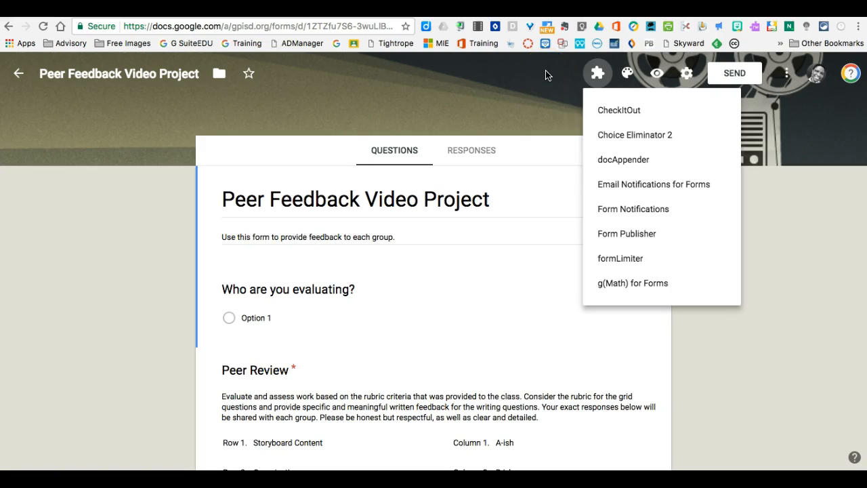
click(647, 162)
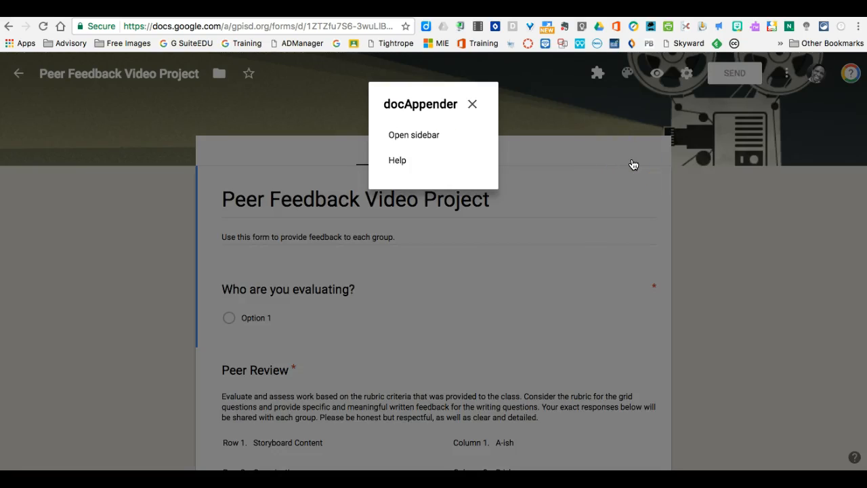
click(430, 136)
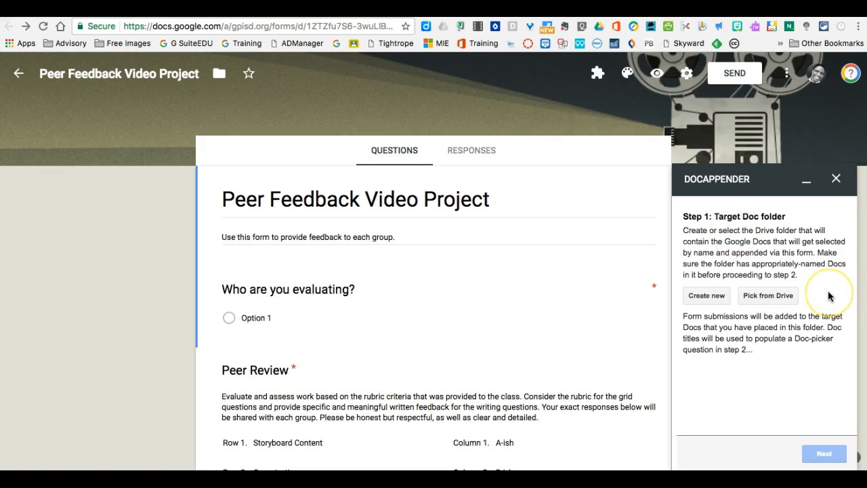
- Choose the existing Drive folder Peer Feedback Video Project as docAppender's target Doc folder and proceed to the doc-picker question
click(765, 295)
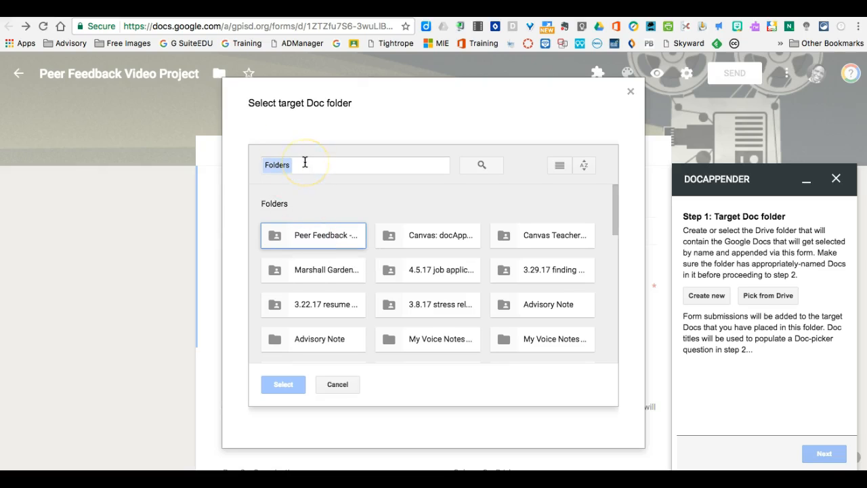
click(314, 237)
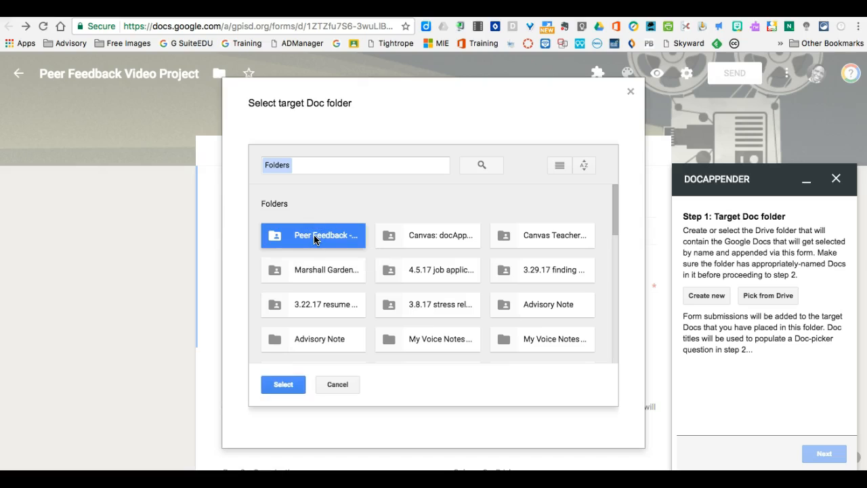
click(279, 390)
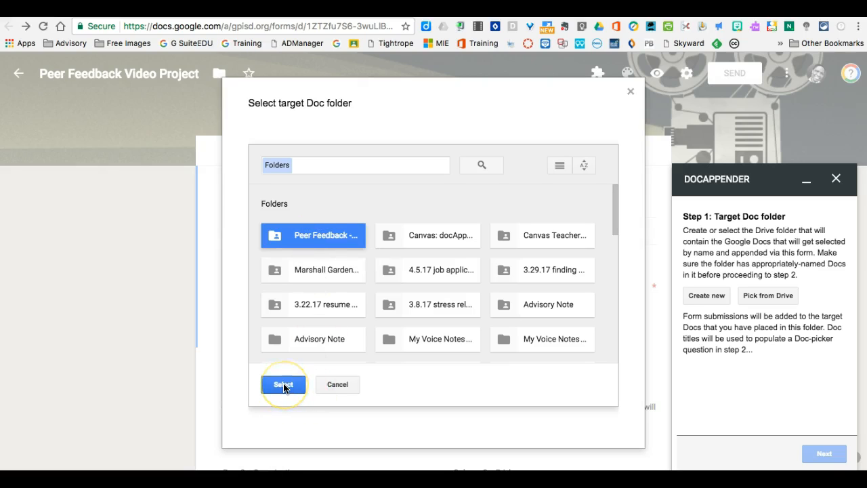
click(284, 387)
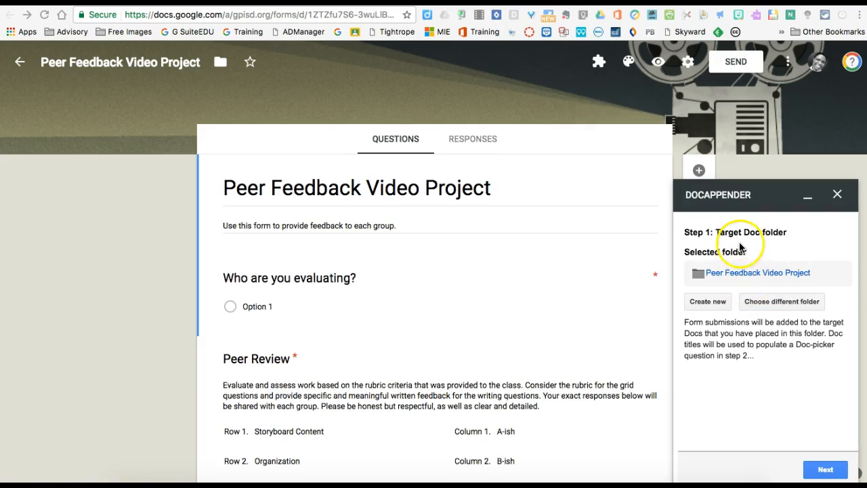
click(820, 473)
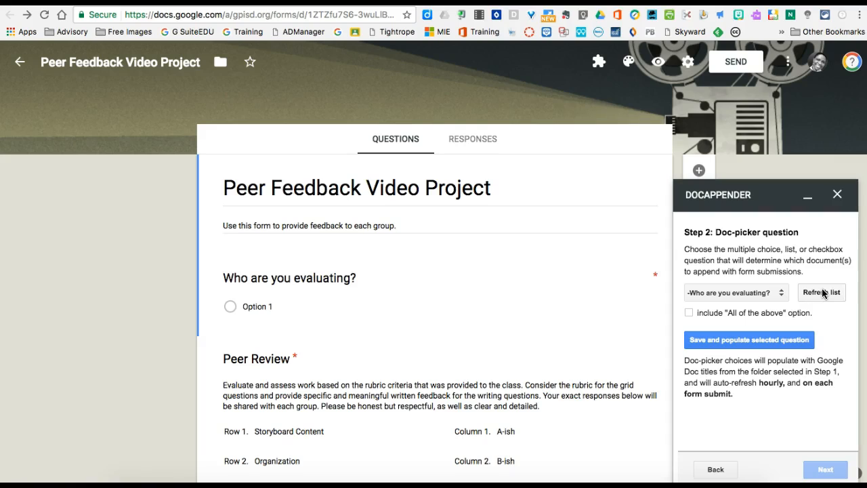
- Use "Who are you evaluating?" as the doc-picker question, populate it from the folder's Doc titles, and proceed to the form values
click(780, 294)
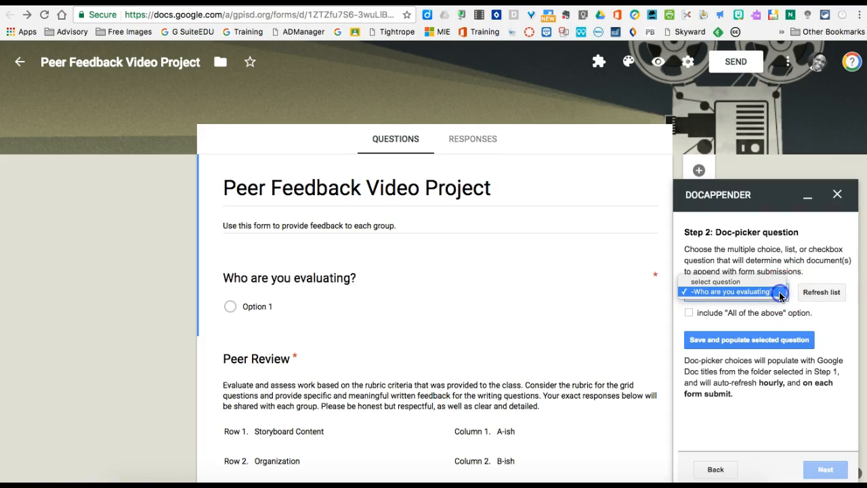
click(740, 292)
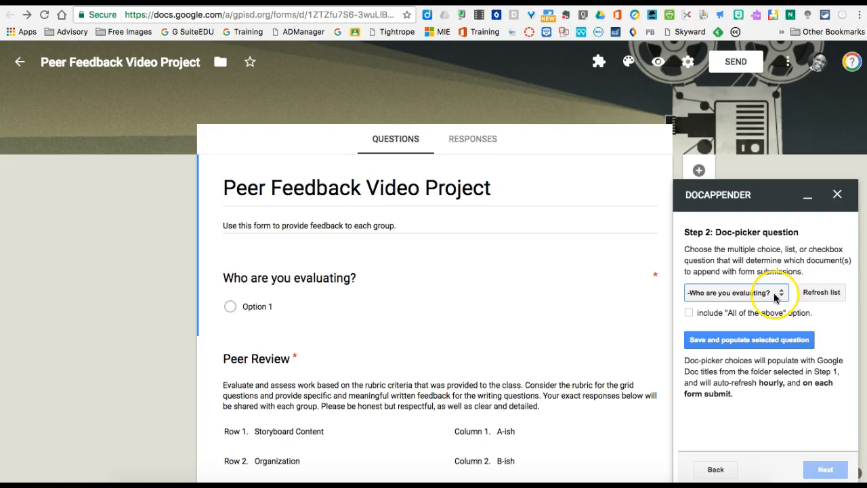
click(727, 342)
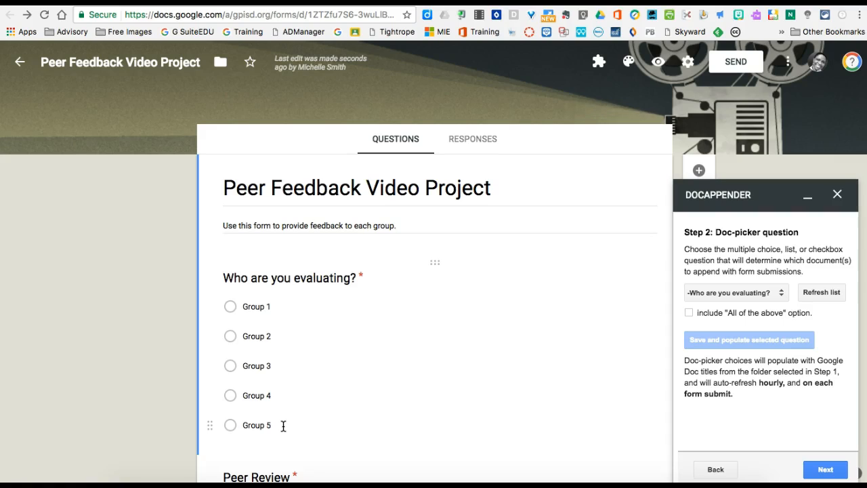
click(826, 468)
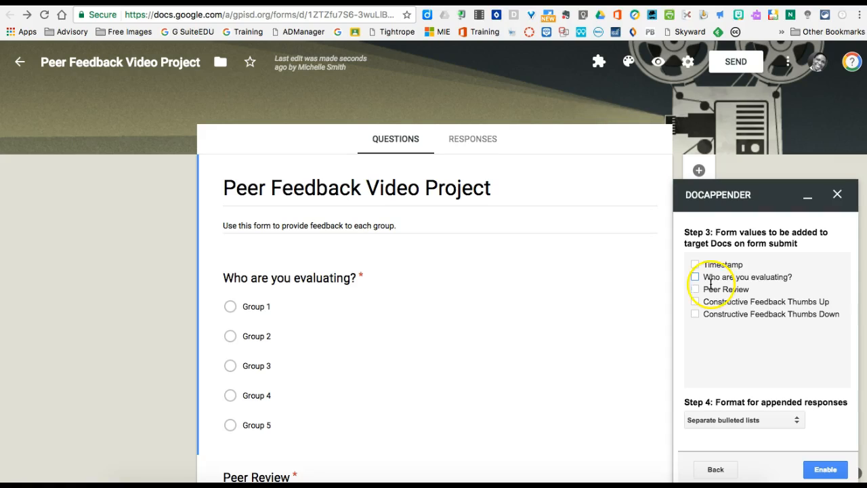
- Include Peer Review, Constructive Feedback Thumbs Up and Constructive Feedback Thumbs Down among the form values added to the target Docs
scroll(495, 310, down, 5)
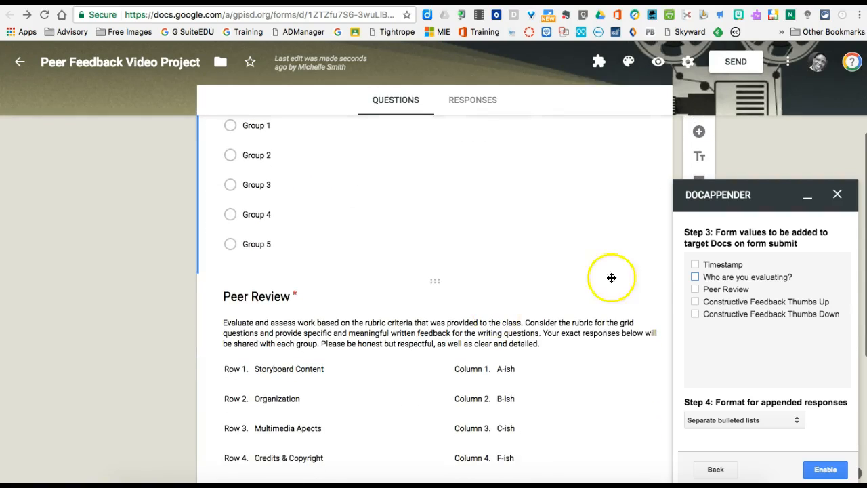
click(696, 290)
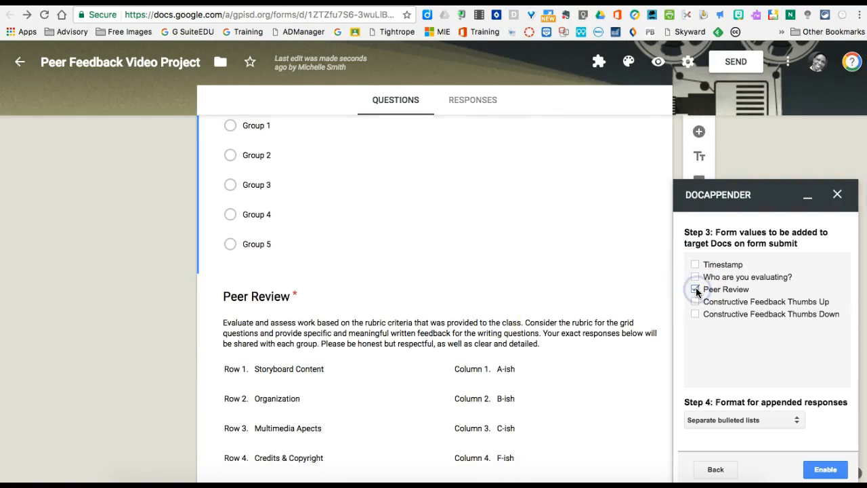
click(696, 301)
click(695, 313)
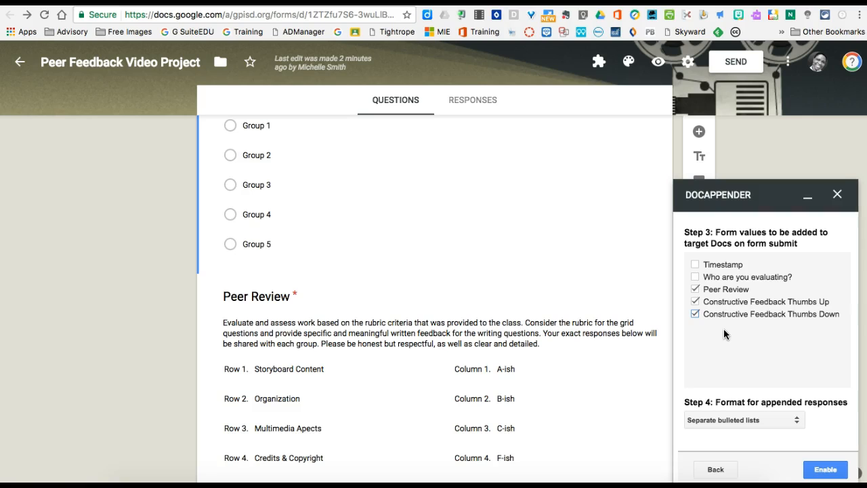
- Keep Separate bulleted lists as the format for appended responses, enable docAppender, and close its sidebar
scroll(724, 329, down, 2)
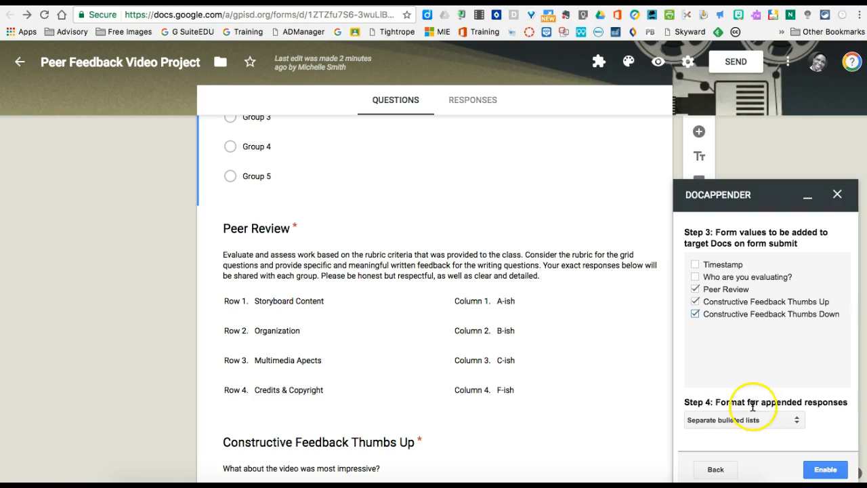
click(797, 421)
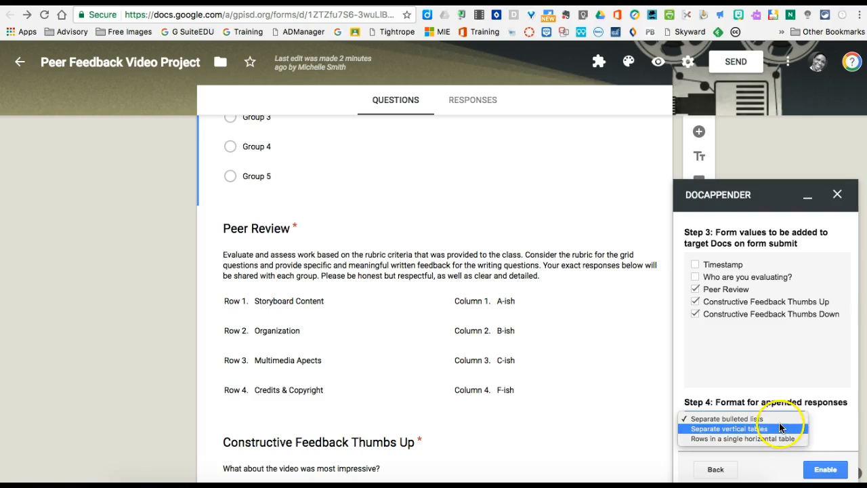
click(736, 419)
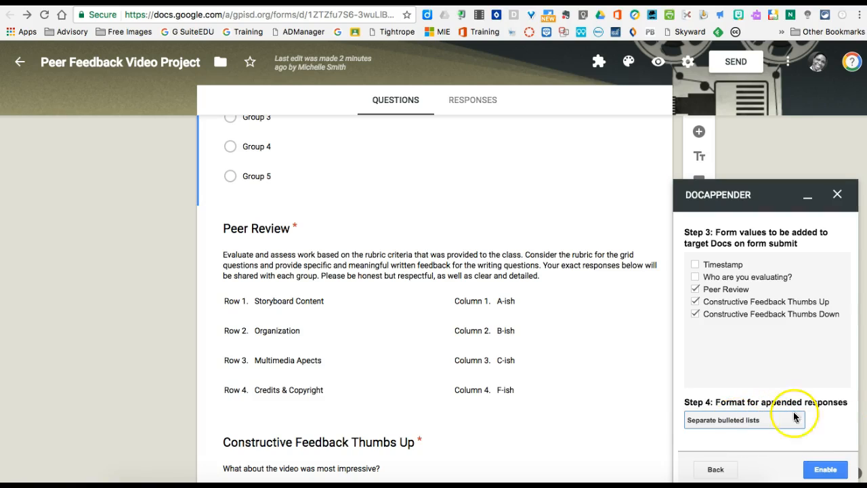
click(822, 470)
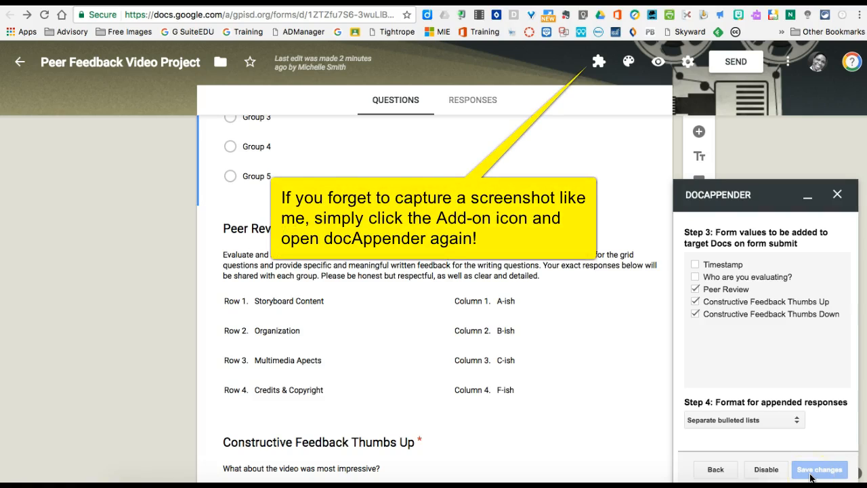
click(838, 194)
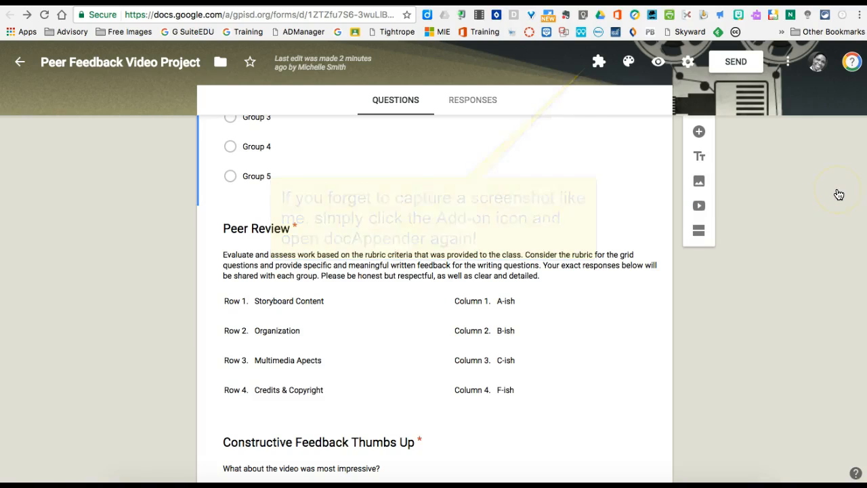